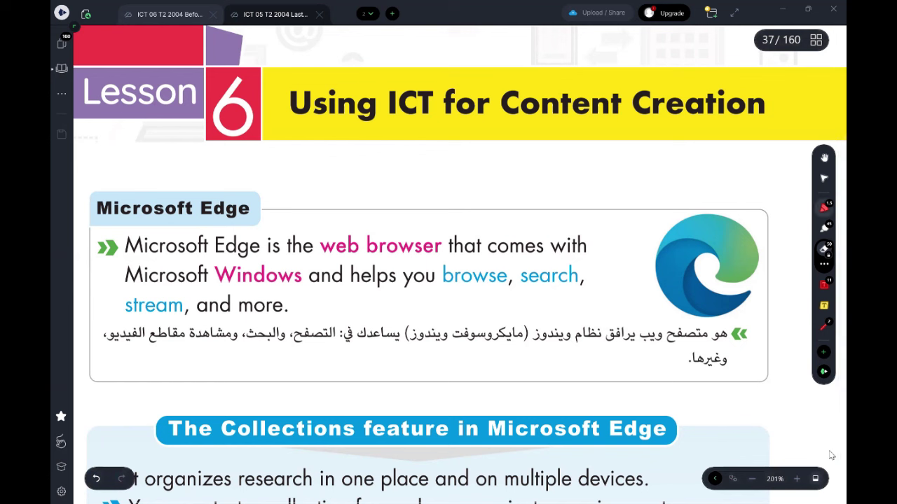
Switch from the eraser to the red pen with the P shortcut.
{"action": "key", "text": "p"}
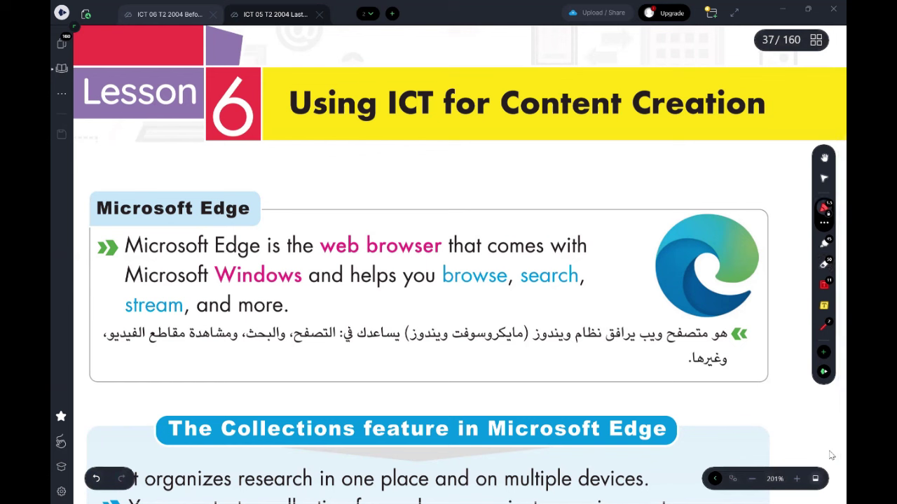
Underline Windows in red and tick browse, search and stream.
{"action": "left_click_drag", "start_coordinate": [301, 286], "coordinate": [213, 286]}
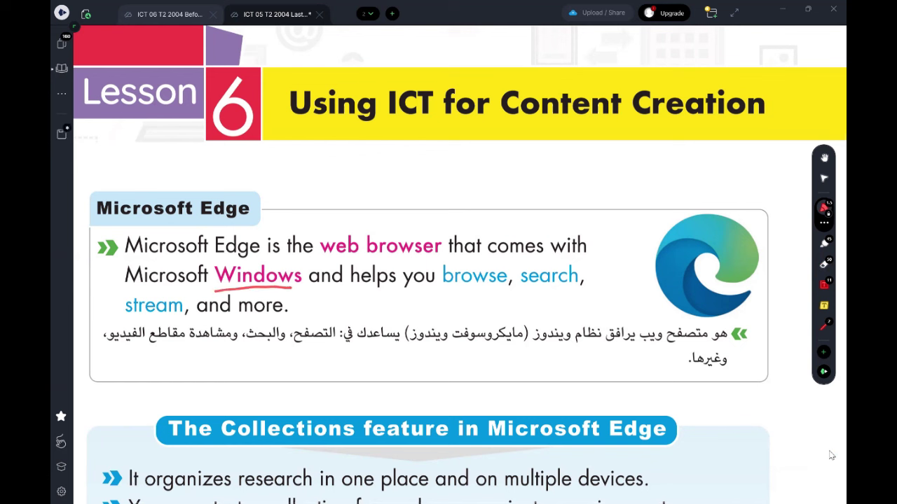
{"action": "left_click_drag", "start_coordinate": [465, 289], "coordinate": [489, 285]}
{"action": "left_click_drag", "start_coordinate": [543, 286], "coordinate": [567, 278]}
{"action": "left_click_drag", "start_coordinate": [152, 319], "coordinate": [175, 312]}
Draw arrows and write 'google chrome' and 'Internet explorer' as other browsers.
{"action": "mouse_move", "coordinate": [379, 215]}
{"action": "left_mouse_down"}
{"action": "mouse_move", "coordinate": [379, 226]}
{"action": "mouse_move", "coordinate": [384, 208]}
{"action": "left_mouse_up"}
{"action": "left_click_drag", "start_coordinate": [399, 203], "coordinate": [431, 155]}
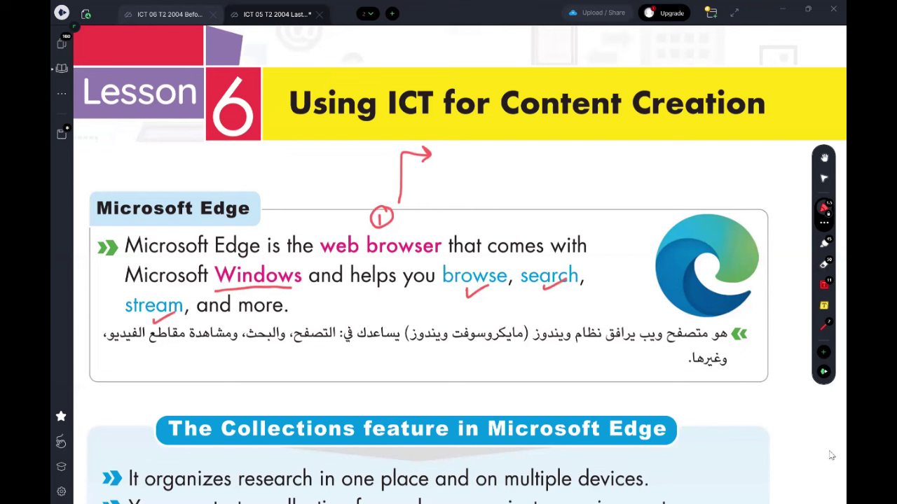
{"action": "mouse_move", "coordinate": [448, 145]}
{"action": "left_mouse_down"}
{"action": "mouse_move", "coordinate": [455, 155]}
{"action": "mouse_move", "coordinate": [591, 153]}
{"action": "left_mouse_up"}
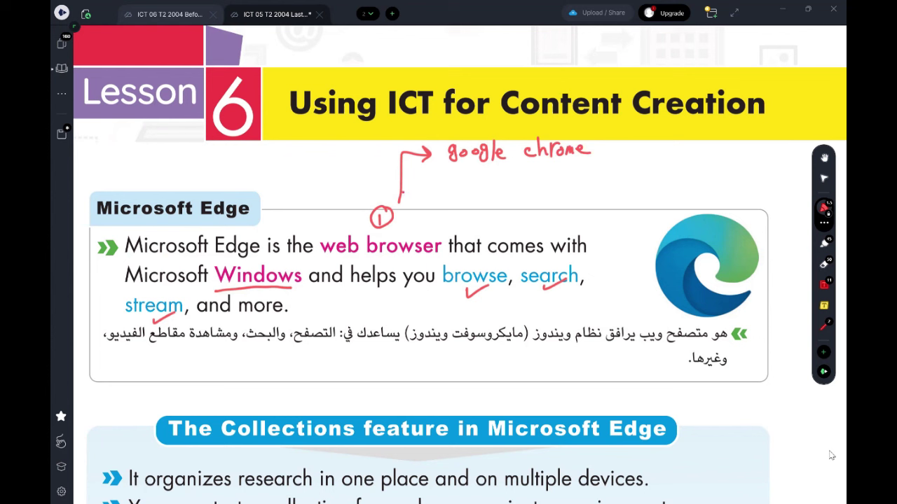
{"action": "left_click_drag", "start_coordinate": [400, 190], "coordinate": [465, 197]}
{"action": "left_click_drag", "start_coordinate": [453, 175], "coordinate": [637, 163]}
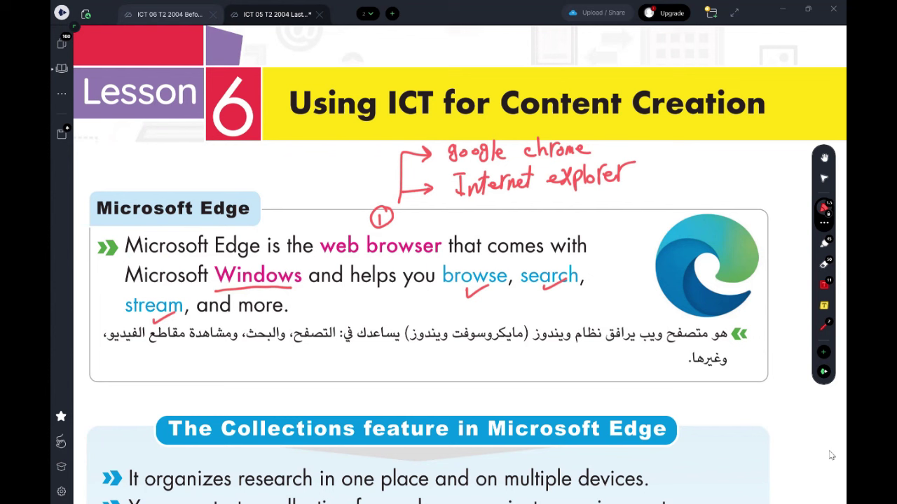
Underline web browser, extend the Microsoft Windows underline, and retouch the search and stream ticks.
{"action": "left_click_drag", "start_coordinate": [423, 260], "coordinate": [322, 257]}
{"action": "left_click_drag", "start_coordinate": [216, 293], "coordinate": [126, 292]}
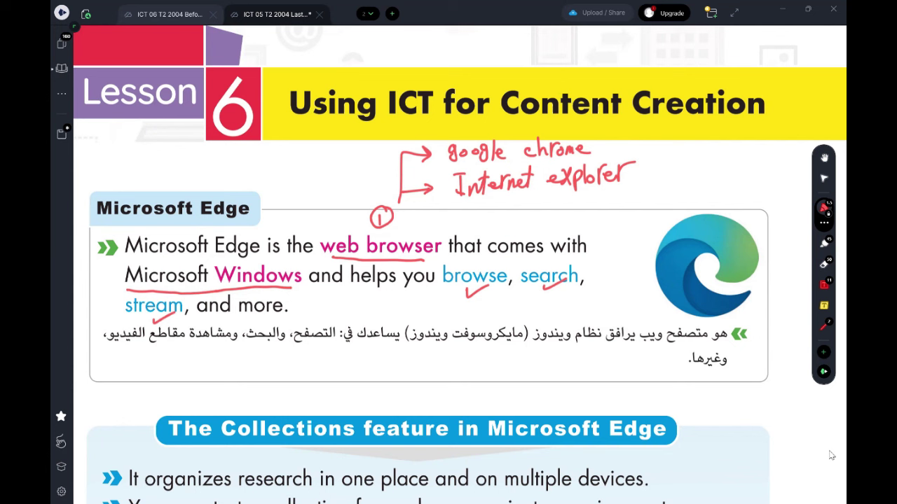
{"action": "left_click_drag", "start_coordinate": [552, 293], "coordinate": [580, 284]}
{"action": "left_click_drag", "start_coordinate": [143, 314], "coordinate": [160, 313]}
Tick the Collections heading, underline organizes, one place and multiple devices, and box one place.
{"action": "scroll", "coordinate": [830, 456], "scroll_direction": "down", "scroll_amount": 5}
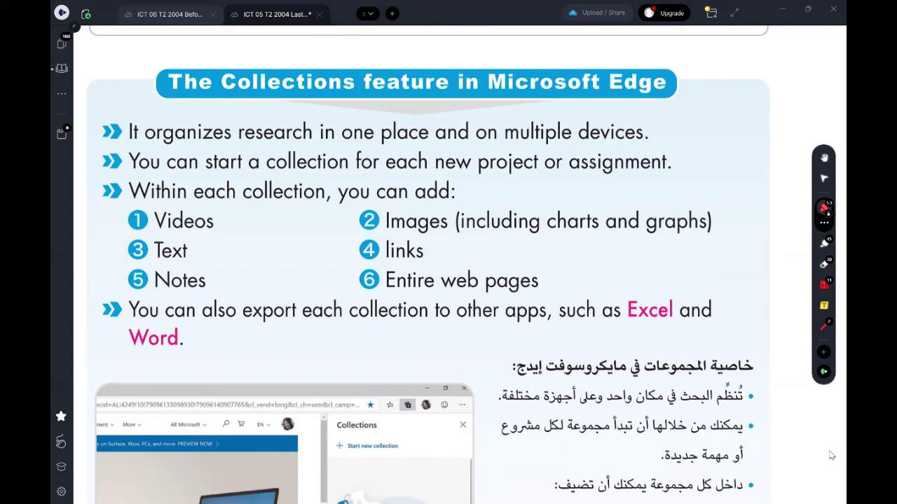
{"action": "left_click_drag", "start_coordinate": [127, 87], "coordinate": [148, 80]}
{"action": "left_click_drag", "start_coordinate": [354, 98], "coordinate": [222, 96]}
{"action": "left_click_drag", "start_coordinate": [178, 143], "coordinate": [216, 143]}
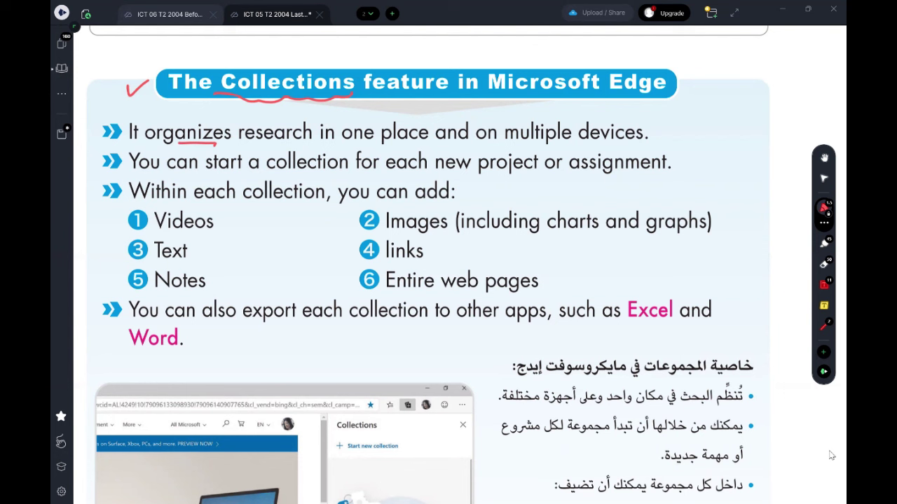
{"action": "left_click_drag", "start_coordinate": [427, 144], "coordinate": [342, 147]}
{"action": "left_click_drag", "start_coordinate": [629, 144], "coordinate": [535, 145]}
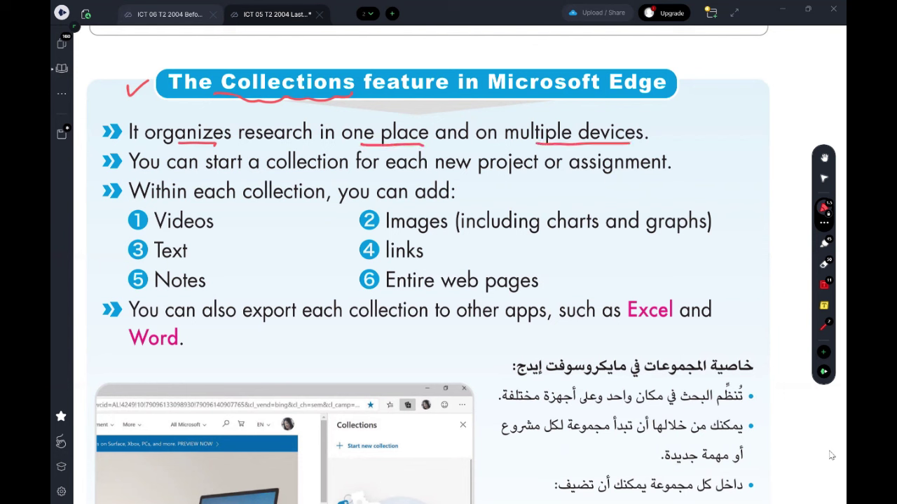
{"action": "left_click_drag", "start_coordinate": [340, 121], "coordinate": [339, 140]}
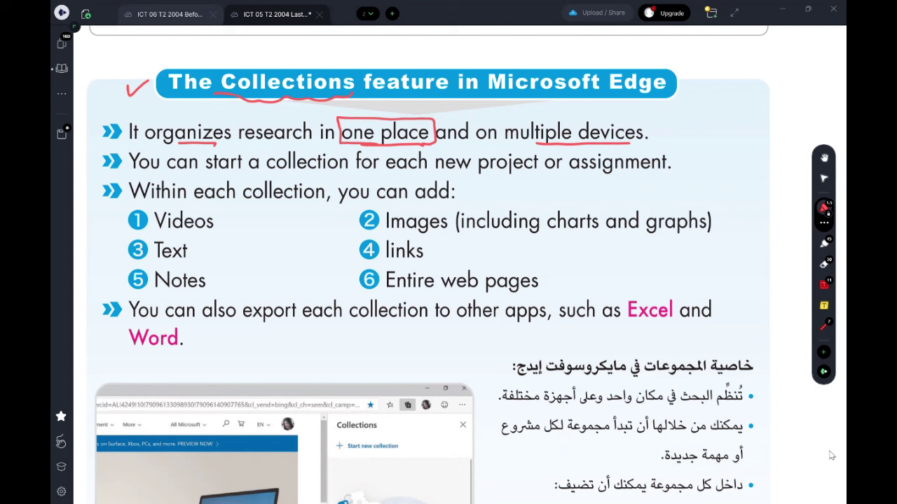
{"action": "left_click_drag", "start_coordinate": [647, 145], "coordinate": [504, 144]}
Underline start a collection, new project, assignment and collection, then tick Videos and Images.
{"action": "left_click_drag", "start_coordinate": [217, 172], "coordinate": [321, 171]}
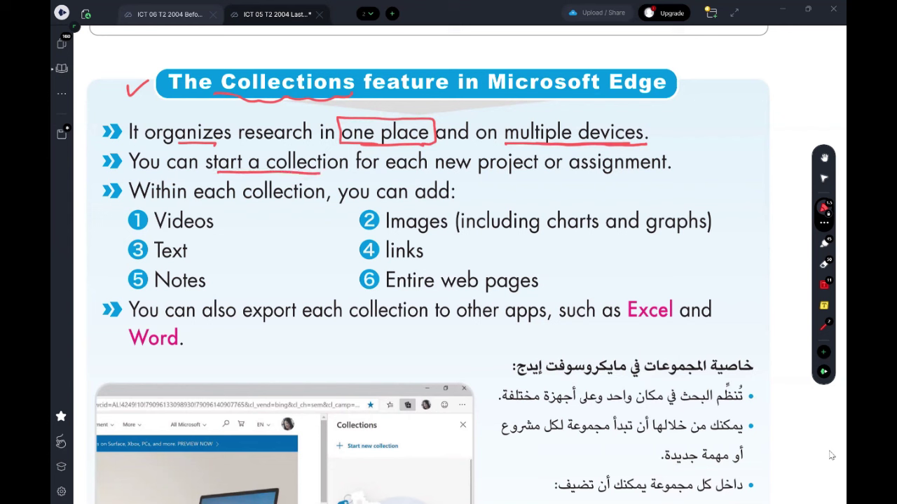
{"action": "left_click_drag", "start_coordinate": [515, 171], "coordinate": [434, 171]}
{"action": "left_click_drag", "start_coordinate": [643, 174], "coordinate": [567, 178]}
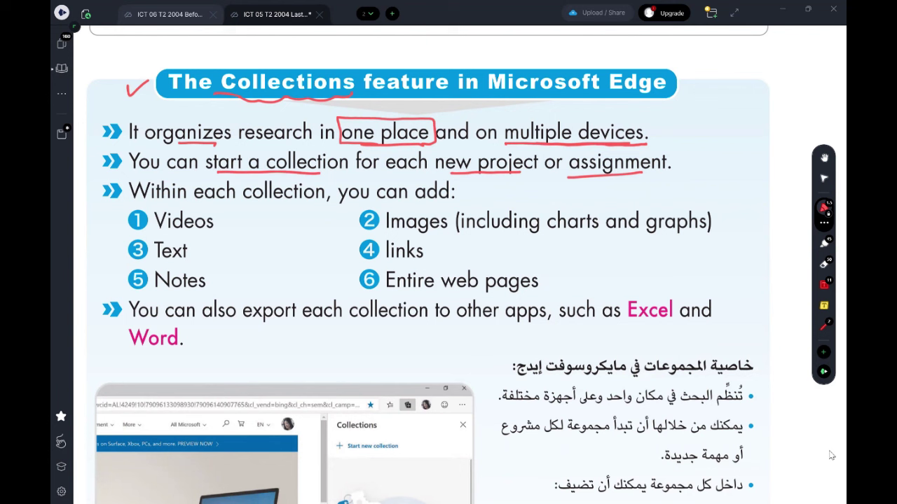
{"action": "left_click_drag", "start_coordinate": [320, 205], "coordinate": [244, 205]}
{"action": "left_click_drag", "start_coordinate": [312, 214], "coordinate": [253, 212]}
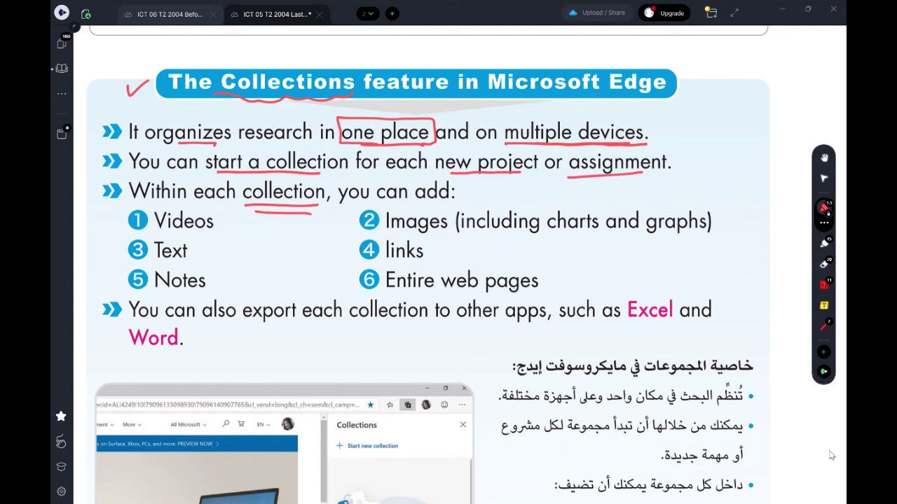
{"action": "mouse_move", "coordinate": [107, 221]}
{"action": "left_mouse_down"}
{"action": "mouse_move", "coordinate": [111, 230]}
{"action": "mouse_move", "coordinate": [130, 215]}
{"action": "left_mouse_up"}
{"action": "left_click_drag", "start_coordinate": [342, 220], "coordinate": [360, 217]}
Underline charts and graphs, and tick the Text, links, Notes and Entire web pages items.
{"action": "left_click_drag", "start_coordinate": [600, 234], "coordinate": [550, 239]}
{"action": "left_click_drag", "start_coordinate": [659, 239], "coordinate": [704, 234]}
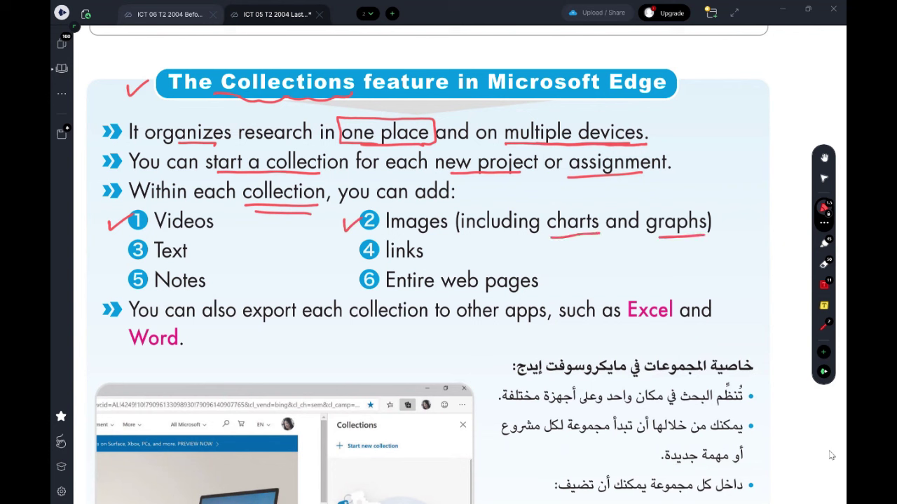
{"action": "mouse_move", "coordinate": [567, 181]}
{"action": "left_mouse_down"}
{"action": "mouse_move", "coordinate": [565, 205]}
{"action": "mouse_move", "coordinate": [611, 203]}
{"action": "mouse_move", "coordinate": [578, 204]}
{"action": "mouse_move", "coordinate": [609, 185]}
{"action": "mouse_move", "coordinate": [611, 202]}
{"action": "left_mouse_up"}
{"action": "left_click_drag", "start_coordinate": [111, 258], "coordinate": [129, 251]}
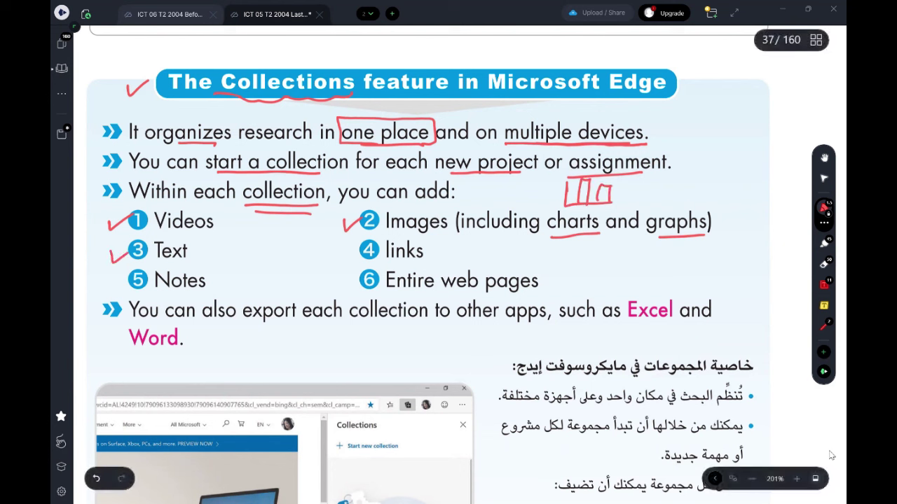
{"action": "left_click_drag", "start_coordinate": [340, 254], "coordinate": [358, 245]}
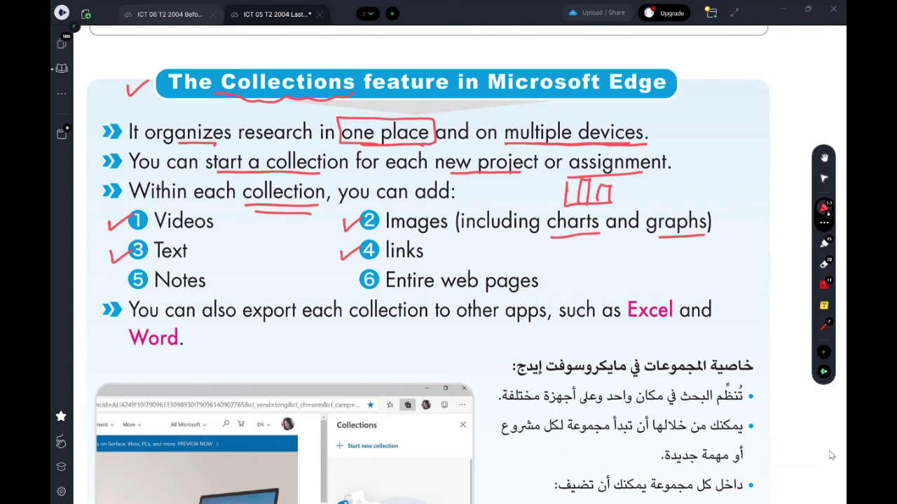
{"action": "left_click_drag", "start_coordinate": [107, 277], "coordinate": [129, 278]}
{"action": "mouse_move", "coordinate": [333, 279]}
{"action": "left_mouse_down"}
{"action": "mouse_move", "coordinate": [337, 290]}
{"action": "mouse_move", "coordinate": [360, 274]}
{"action": "left_mouse_up"}
Circle export, and underline and tick Excel and Word.
{"action": "mouse_move", "coordinate": [287, 295]}
{"action": "left_mouse_down"}
{"action": "mouse_move", "coordinate": [241, 293]}
{"action": "mouse_move", "coordinate": [283, 331]}
{"action": "mouse_move", "coordinate": [252, 290]}
{"action": "left_mouse_up"}
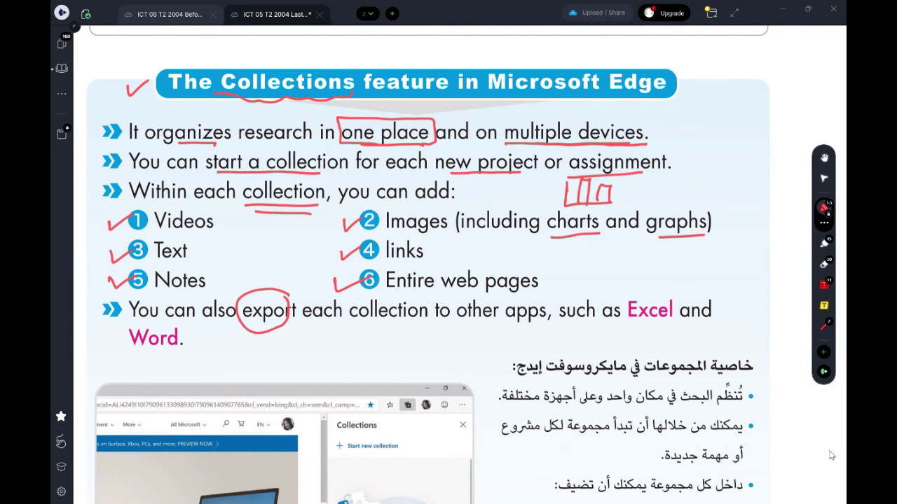
{"action": "left_click_drag", "start_coordinate": [641, 321], "coordinate": [663, 322]}
{"action": "left_click_drag", "start_coordinate": [136, 354], "coordinate": [175, 351]}
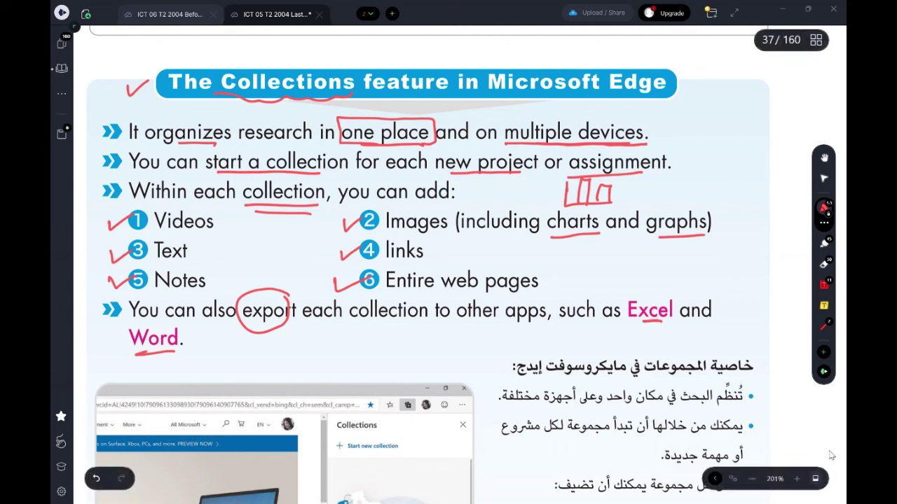
{"action": "left_click_drag", "start_coordinate": [639, 328], "coordinate": [663, 326]}
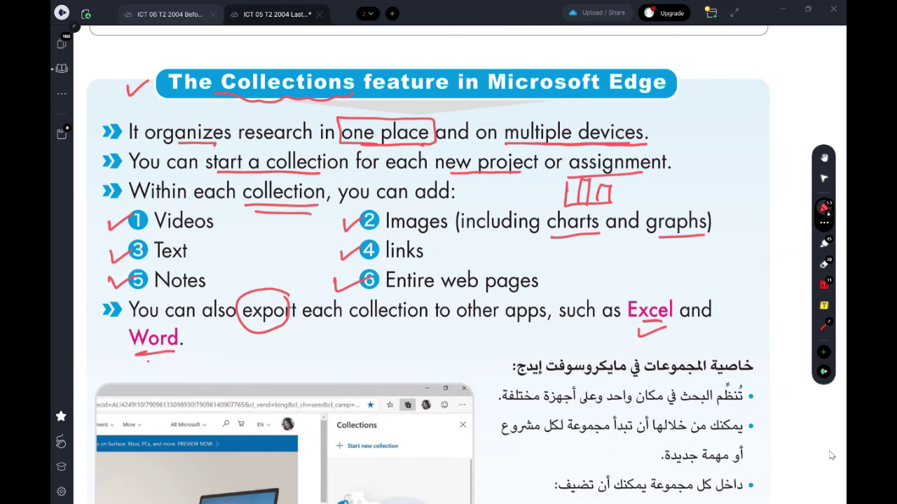
{"action": "left_click_drag", "start_coordinate": [147, 359], "coordinate": [170, 355]}
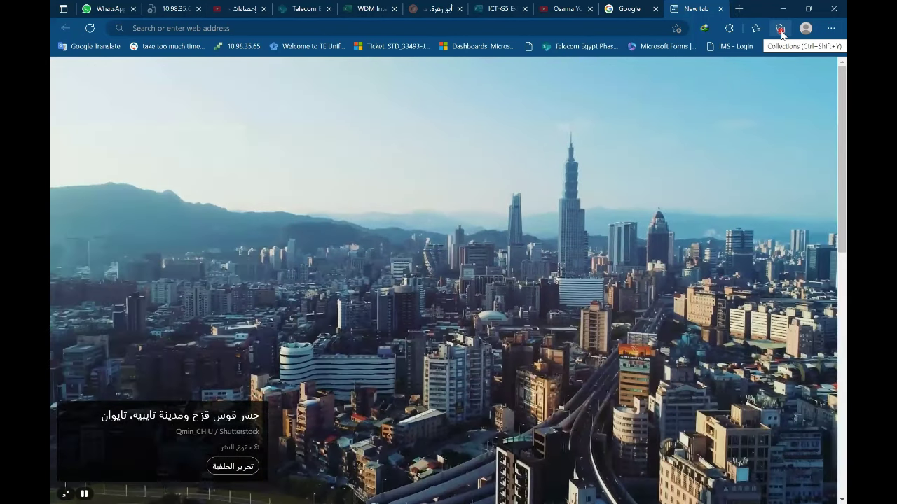
Open Edge's Collections pane from the toolbar button beside the new tab page.
{"action": "left_click", "coordinate": [782, 31]}
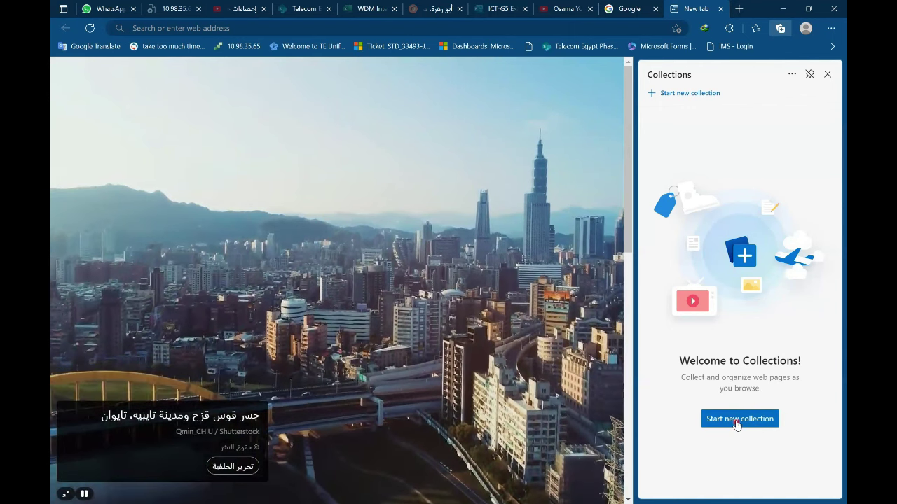
Start a new collection titled 'ICT grade 5', then switch to the YouTube channel tab.
{"action": "left_click", "coordinate": [736, 423]}
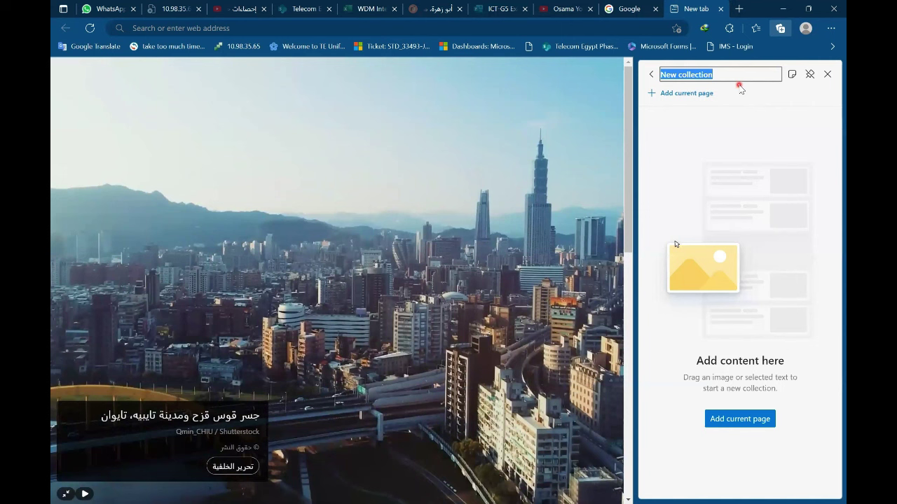
{"action": "key", "text": "BackSpace"}
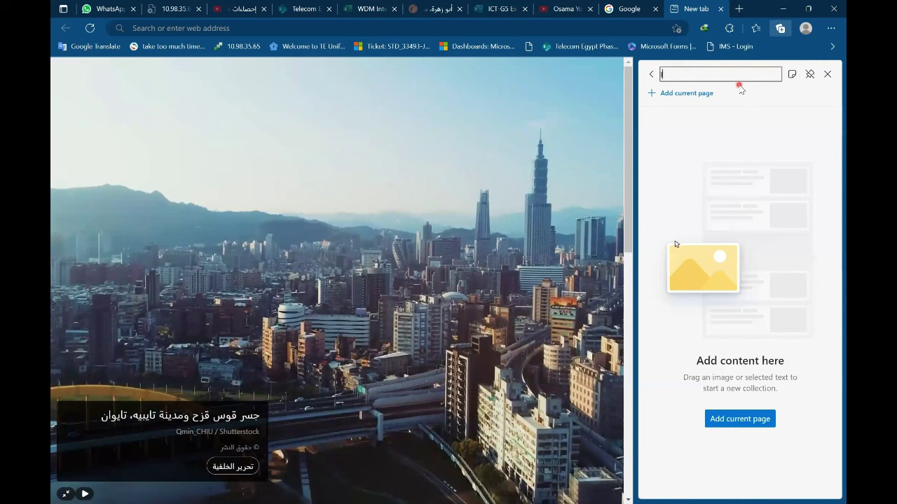
{"action": "type", "text": "ICT g"}
{"action": "type", "text": "rade "}
{"action": "type", "text": "5"}
{"action": "key", "text": "Return"}
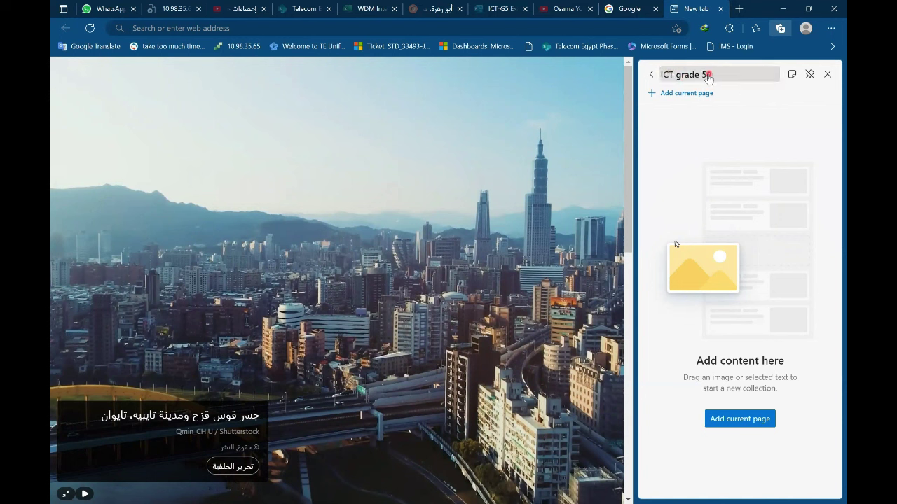
{"action": "left_click", "coordinate": [703, 75]}
{"action": "left_click", "coordinate": [737, 145]}
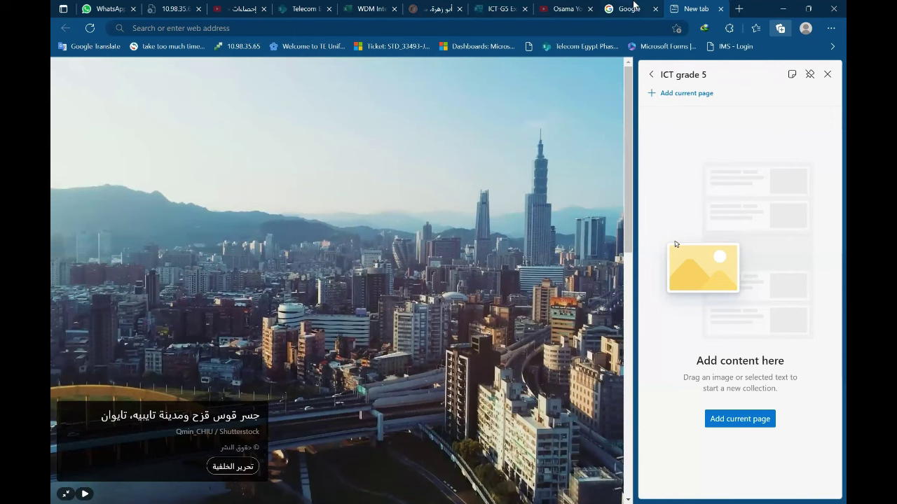
{"action": "left_click", "coordinate": [564, 9]}
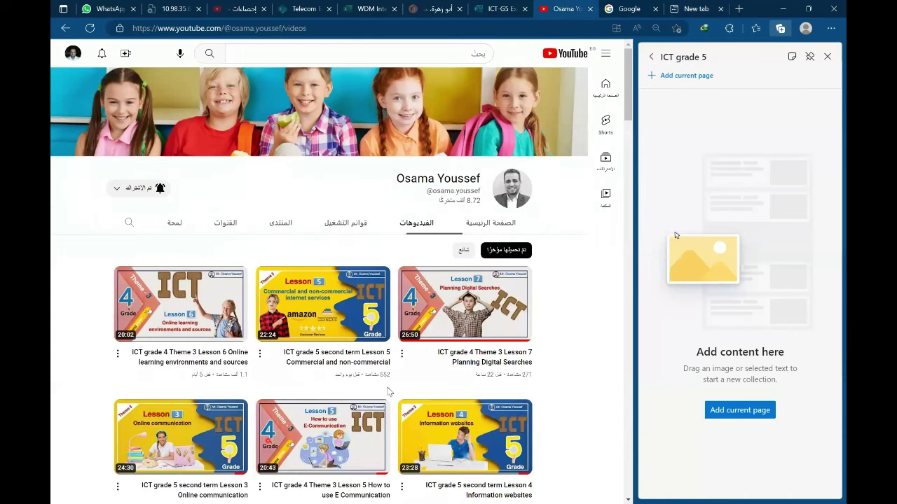
{"action": "mouse_move", "coordinate": [464, 304]}
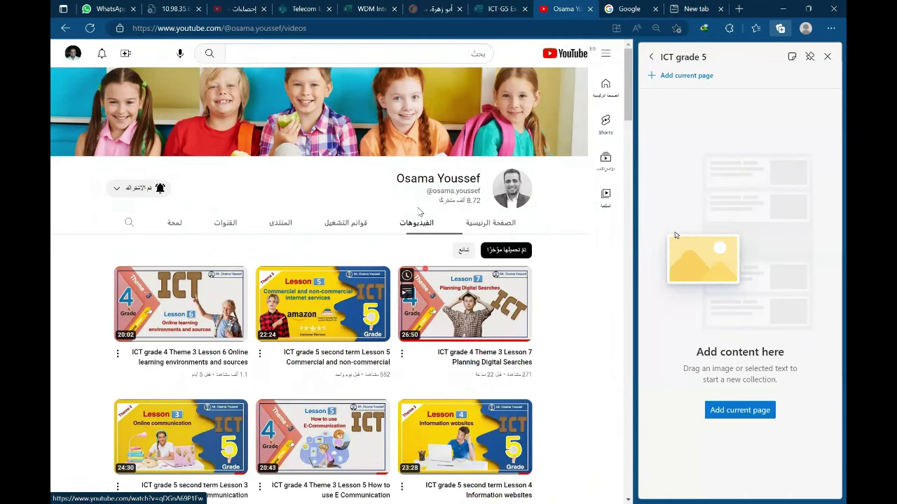
Open the Theme 3 Lesson 6 video and add its page to 'ICT grade 5'.
{"action": "scroll", "coordinate": [405, 298], "scroll_direction": "down", "scroll_amount": 3}
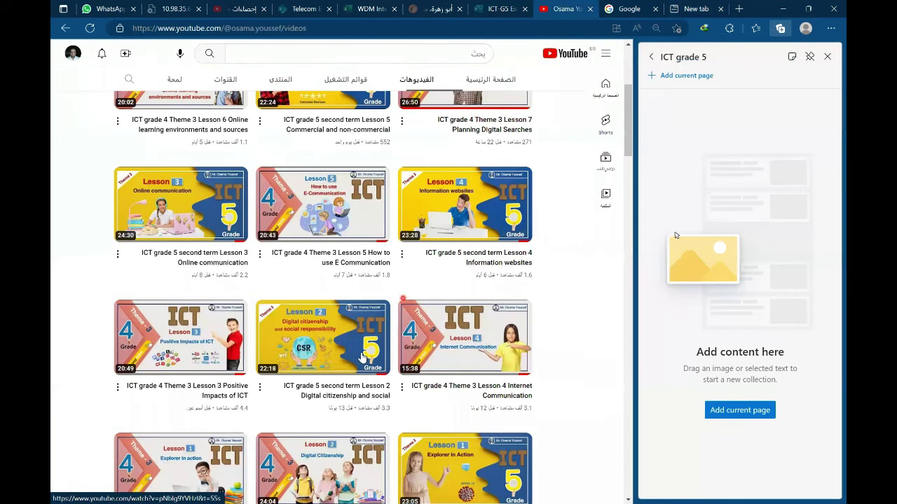
{"action": "scroll", "coordinate": [243, 229], "scroll_direction": "up", "scroll_amount": 2}
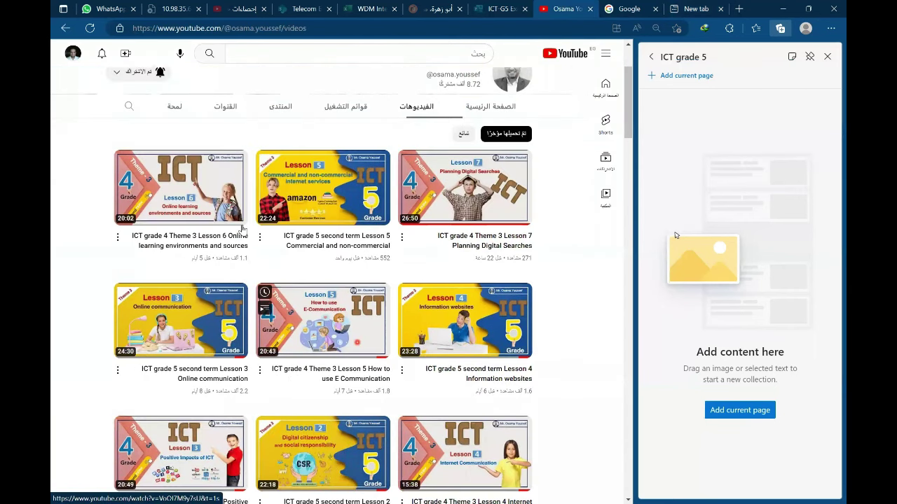
{"action": "left_click", "coordinate": [186, 200]}
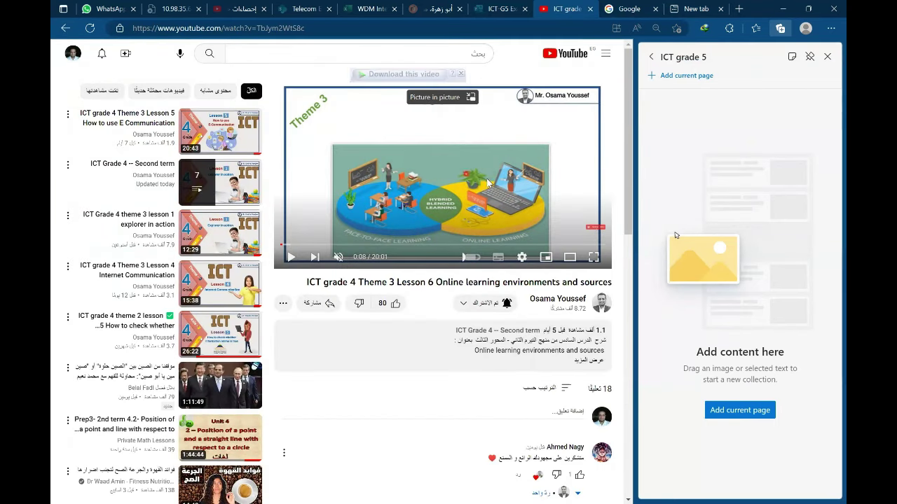
{"action": "left_click", "coordinate": [676, 75]}
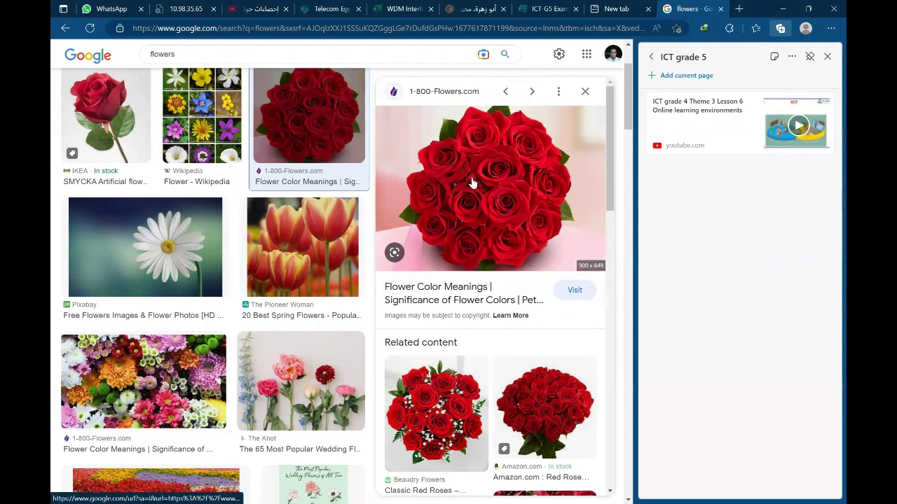
Drag the red roses image from Google Images into the 'ICT grade 5' collection.
{"action": "mouse_move", "coordinate": [472, 183]}
{"action": "left_mouse_down"}
{"action": "mouse_move", "coordinate": [731, 156]}
{"action": "mouse_move", "coordinate": [734, 113]}
{"action": "left_mouse_up"}
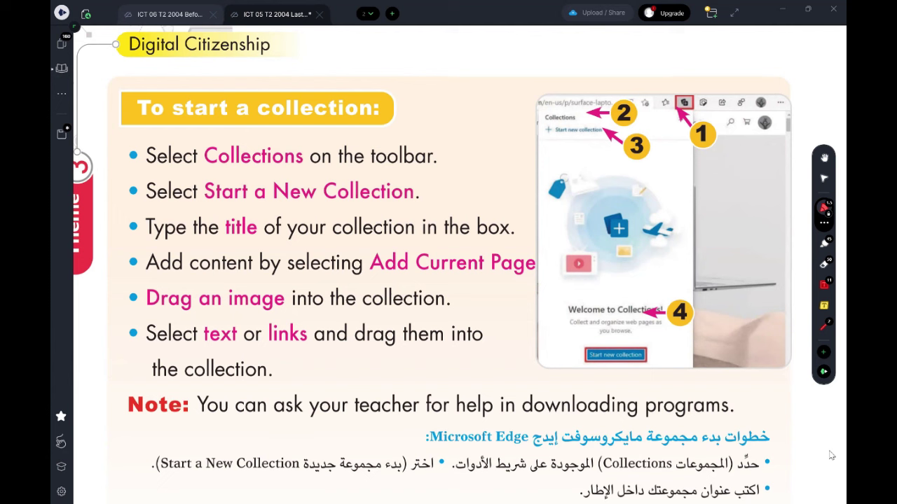
Underline Collections and mark the screenshot's Collections icon and pane with an arrow and outlines.
{"action": "left_click_drag", "start_coordinate": [289, 173], "coordinate": [218, 173]}
{"action": "mouse_move", "coordinate": [485, 105]}
{"action": "left_mouse_down"}
{"action": "mouse_move", "coordinate": [544, 101]}
{"action": "mouse_move", "coordinate": [525, 110]}
{"action": "left_mouse_up"}
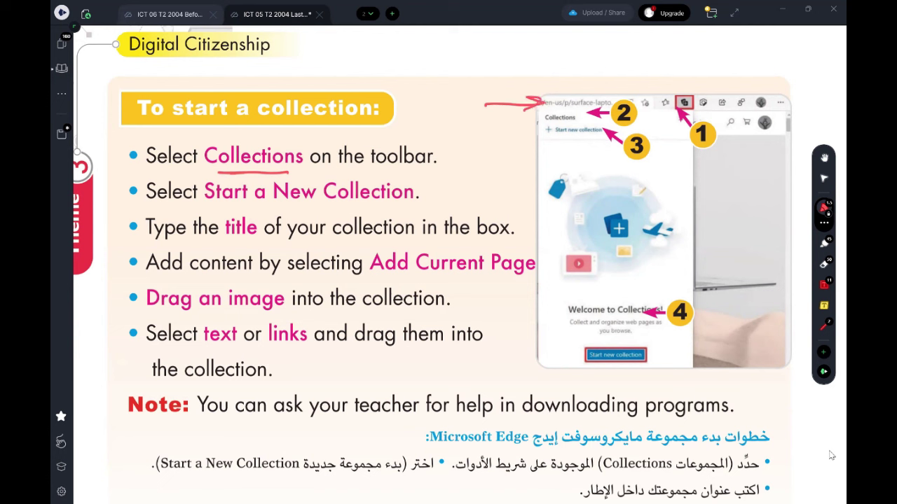
{"action": "mouse_move", "coordinate": [692, 75]}
{"action": "left_mouse_down"}
{"action": "mouse_move", "coordinate": [674, 80]}
{"action": "mouse_move", "coordinate": [670, 105]}
{"action": "mouse_move", "coordinate": [690, 112]}
{"action": "mouse_move", "coordinate": [697, 81]}
{"action": "left_mouse_up"}
{"action": "mouse_move", "coordinate": [544, 141]}
{"action": "left_mouse_down"}
{"action": "mouse_move", "coordinate": [539, 368]}
{"action": "mouse_move", "coordinate": [669, 363]}
{"action": "mouse_move", "coordinate": [693, 293]}
{"action": "mouse_move", "coordinate": [693, 150]}
{"action": "left_mouse_up"}
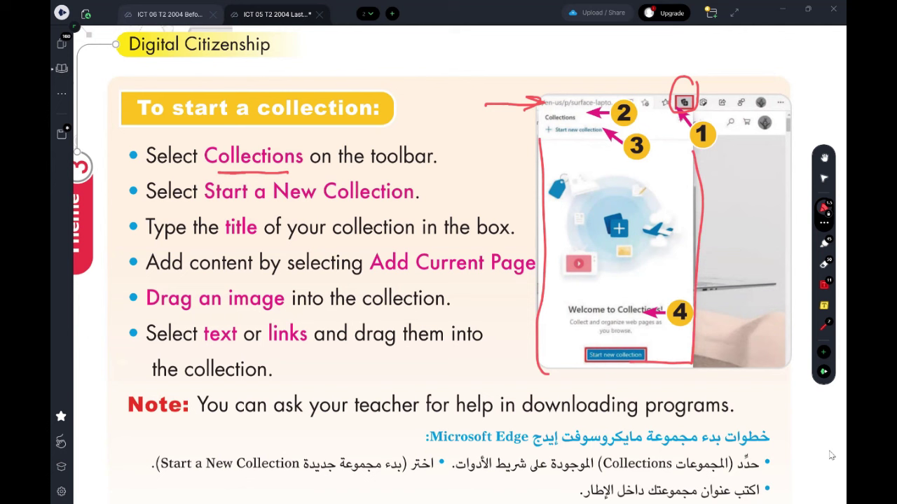
Underline Start a New Collection and title, pointing an arrow at the Start new collection link.
{"action": "left_click_drag", "start_coordinate": [221, 210], "coordinate": [394, 208]}
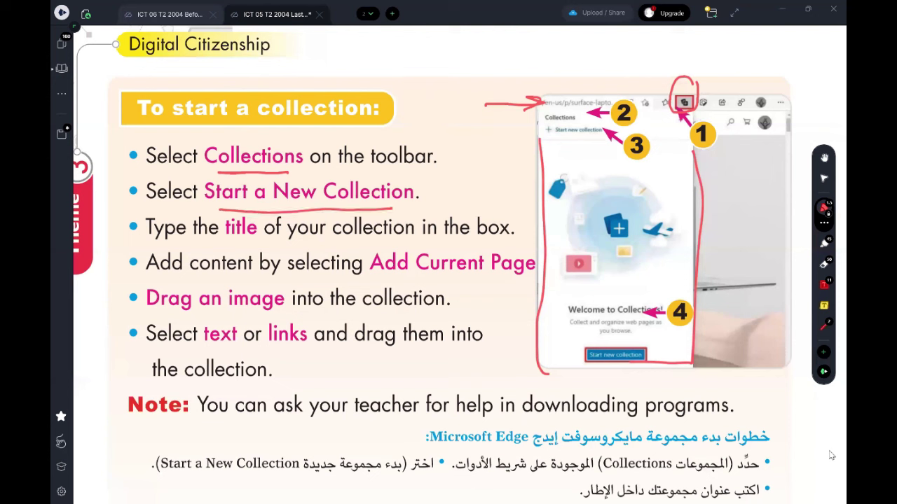
{"action": "mouse_move", "coordinate": [568, 158]}
{"action": "left_mouse_down"}
{"action": "mouse_move", "coordinate": [565, 136]}
{"action": "mouse_move", "coordinate": [554, 138]}
{"action": "left_mouse_up"}
{"action": "left_click_drag", "start_coordinate": [214, 240], "coordinate": [255, 239]}
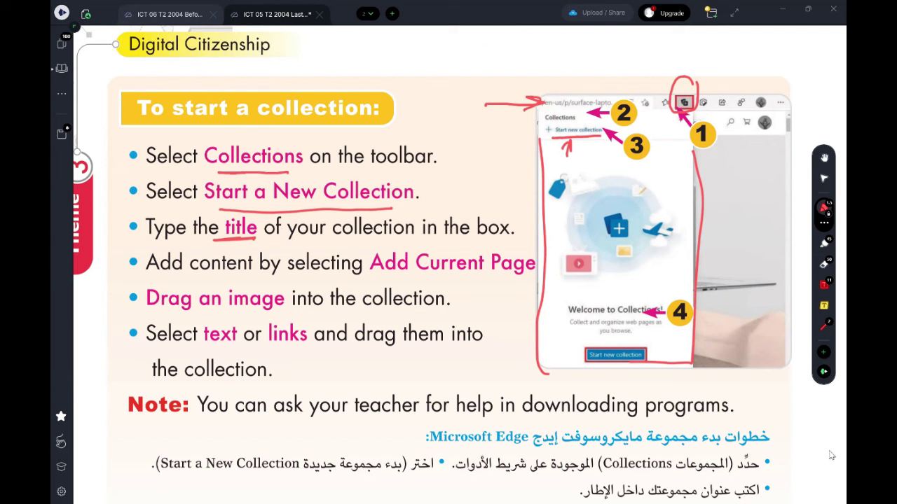
Underline content, Add Current Page, Drag an image and text in the remaining steps.
{"action": "left_click_drag", "start_coordinate": [178, 284], "coordinate": [238, 279]}
{"action": "left_click_drag", "start_coordinate": [395, 279], "coordinate": [520, 275]}
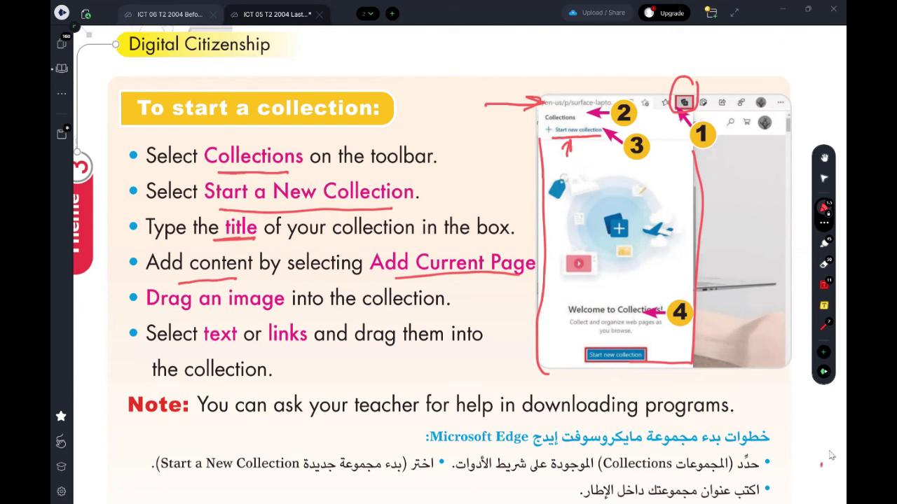
{"action": "left_click_drag", "start_coordinate": [189, 314], "coordinate": [268, 315]}
{"action": "left_click_drag", "start_coordinate": [205, 350], "coordinate": [297, 344]}
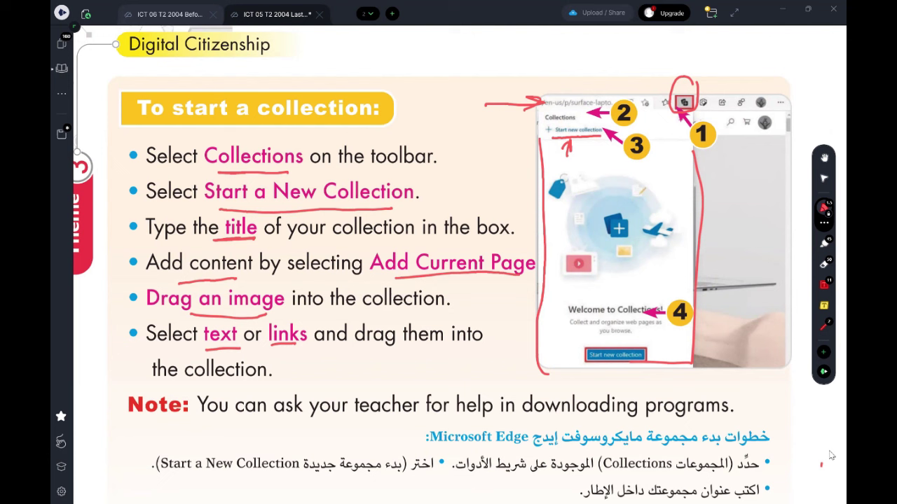
Underline Note, teacher and downloading programs, then go to the Microsoft Editor page.
{"action": "left_click_drag", "start_coordinate": [129, 423], "coordinate": [179, 419]}
{"action": "left_click_drag", "start_coordinate": [365, 419], "coordinate": [396, 415]}
{"action": "left_click_drag", "start_coordinate": [732, 414], "coordinate": [522, 419]}
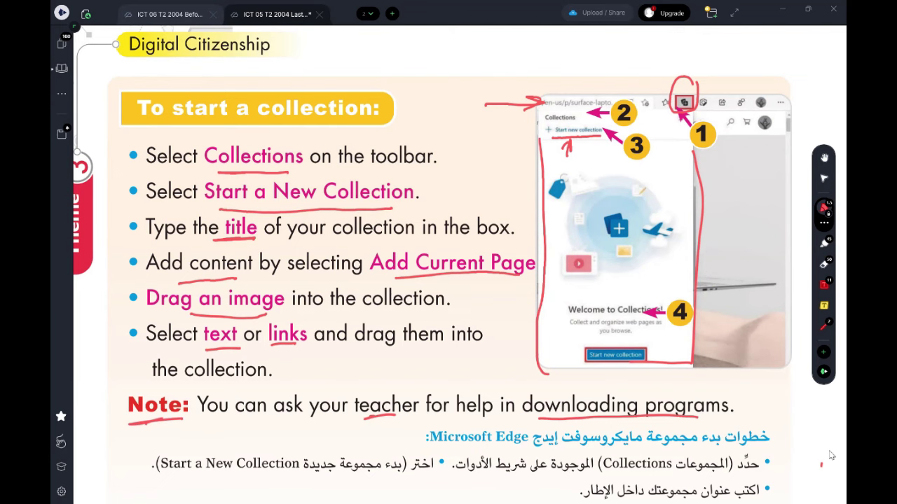
{"action": "key", "text": "Page_Down"}
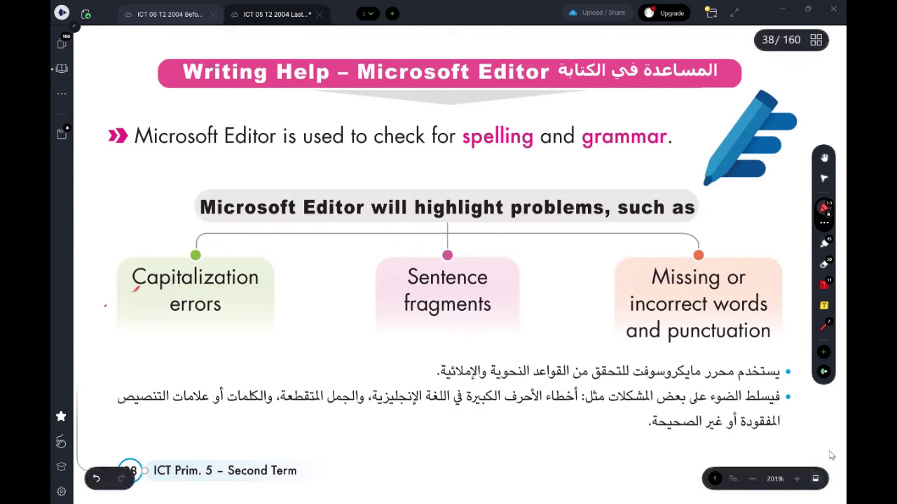
Underline the Writing Help title and 'Microsoft Editor' in red, and tick spelling and grammar.
{"action": "left_click_drag", "start_coordinate": [522, 97], "coordinate": [388, 98]}
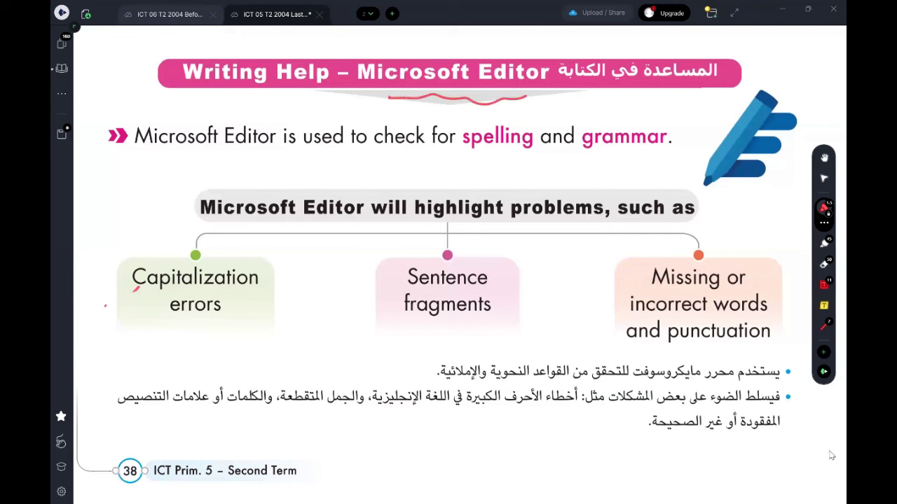
{"action": "left_click_drag", "start_coordinate": [266, 148], "coordinate": [134, 152]}
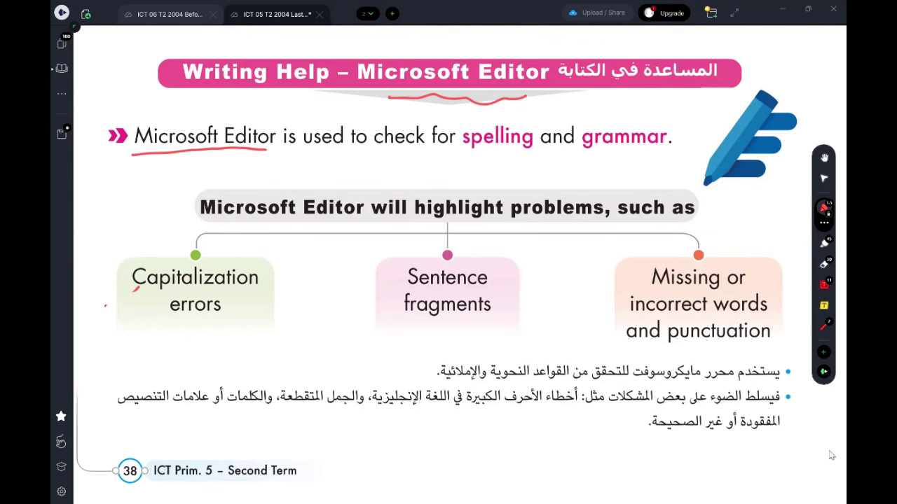
{"action": "left_click_drag", "start_coordinate": [483, 159], "coordinate": [512, 153]}
{"action": "left_click_drag", "start_coordinate": [619, 156], "coordinate": [642, 148]}
Underline and box 'highlight problems' in red, then tick Capitalization errors.
{"action": "mouse_move", "coordinate": [500, 221]}
{"action": "left_mouse_down"}
{"action": "mouse_move", "coordinate": [417, 225]}
{"action": "mouse_move", "coordinate": [576, 218]}
{"action": "left_mouse_up"}
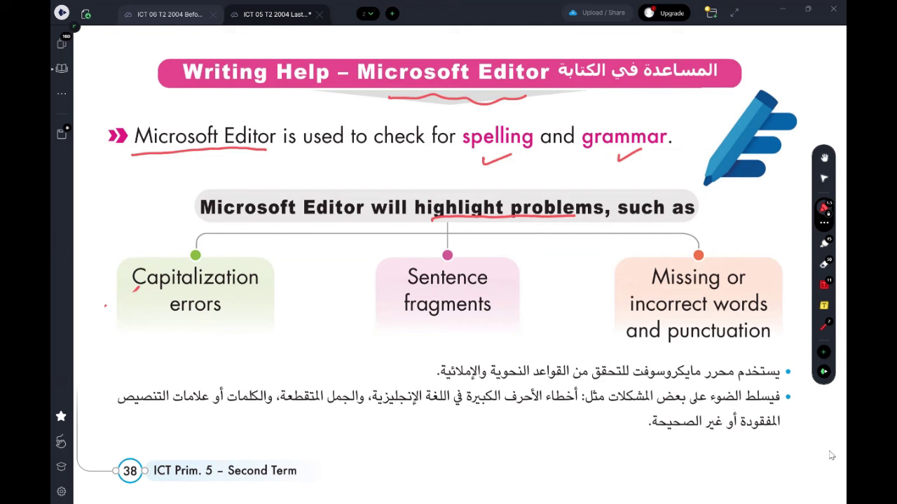
{"action": "mouse_move", "coordinate": [603, 189]}
{"action": "left_mouse_down"}
{"action": "mouse_move", "coordinate": [421, 186]}
{"action": "mouse_move", "coordinate": [412, 214]}
{"action": "mouse_move", "coordinate": [474, 221]}
{"action": "left_mouse_up"}
{"action": "mouse_move", "coordinate": [604, 191]}
{"action": "left_mouse_down"}
{"action": "mouse_move", "coordinate": [607, 206]}
{"action": "mouse_move", "coordinate": [586, 222]}
{"action": "mouse_move", "coordinate": [553, 219]}
{"action": "left_mouse_up"}
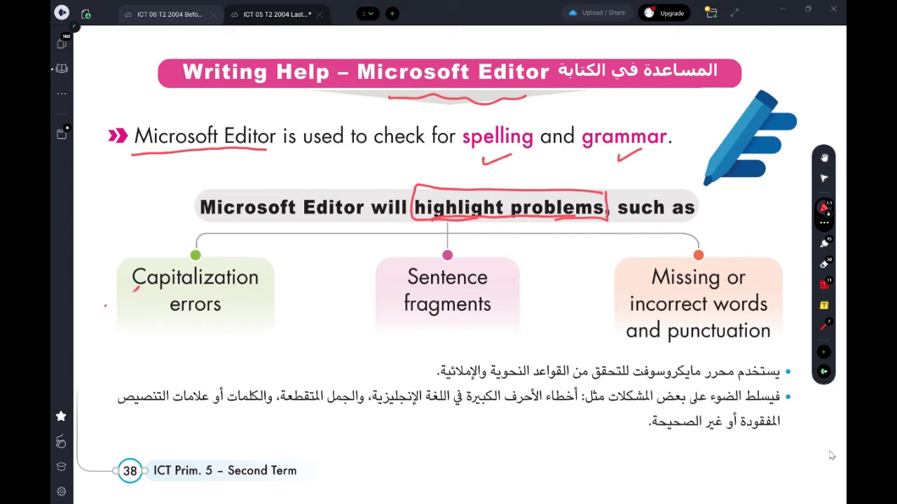
{"action": "left_click_drag", "start_coordinate": [105, 305], "coordinate": [143, 283]}
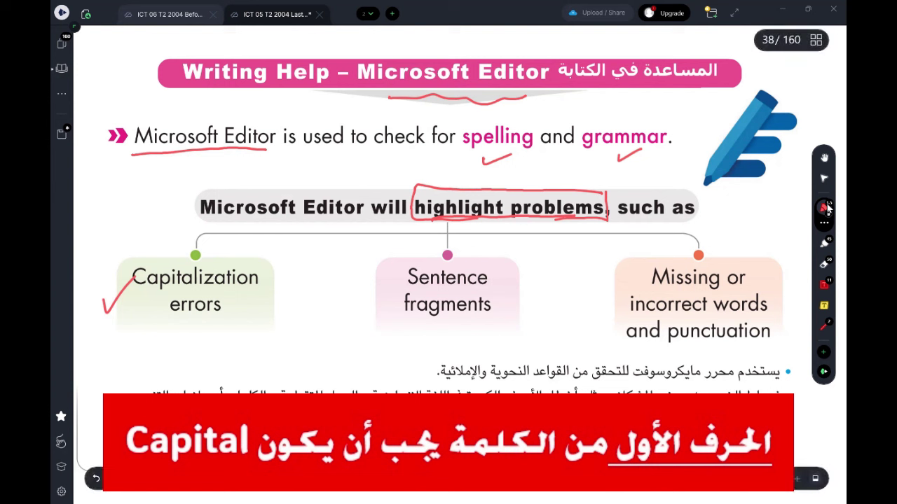
Add red check marks under 'errors' and 'fragments', and underline 'incorrect words'.
{"action": "left_click_drag", "start_coordinate": [177, 334], "coordinate": [198, 329]}
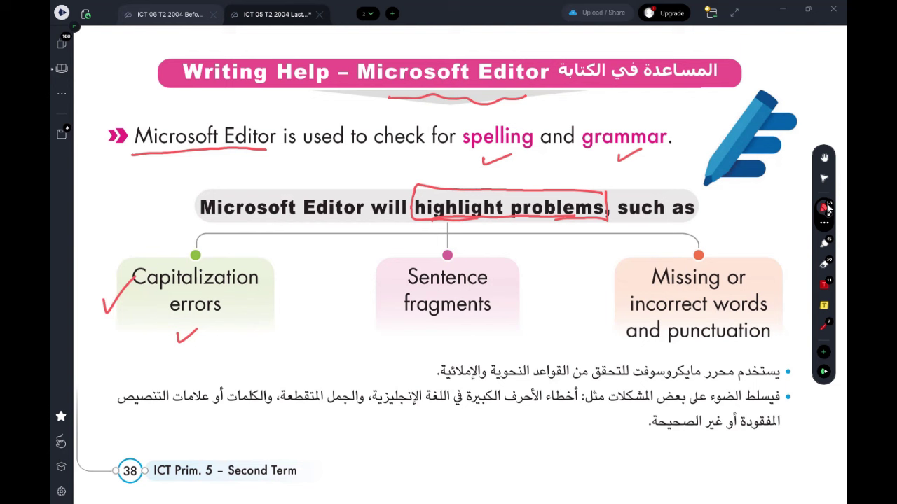
{"action": "left_click_drag", "start_coordinate": [442, 327], "coordinate": [465, 322]}
{"action": "left_click_drag", "start_coordinate": [753, 314], "coordinate": [635, 316]}
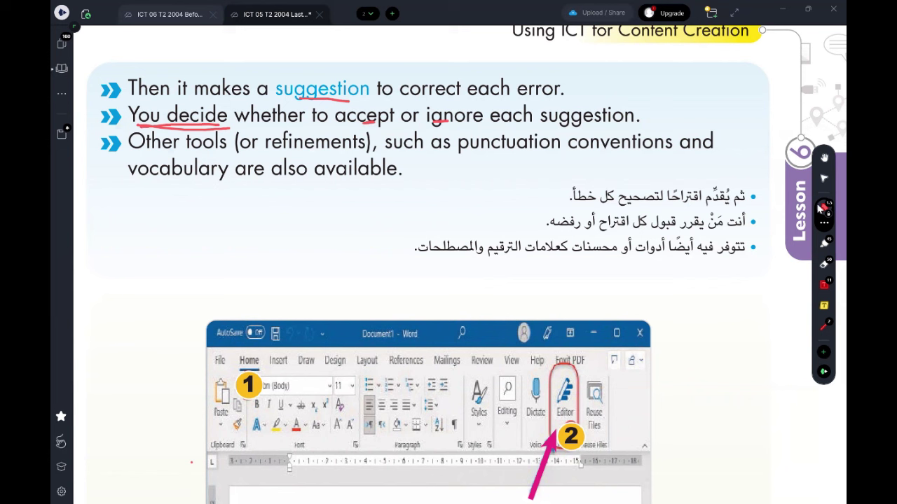
Underline 'punctuation', 'conventions' and 'vocabulary' in red.
{"action": "left_click_drag", "start_coordinate": [495, 156], "coordinate": [552, 157]}
{"action": "left_click_drag", "start_coordinate": [630, 157], "coordinate": [609, 157]}
{"action": "left_click_drag", "start_coordinate": [200, 188], "coordinate": [166, 187]}
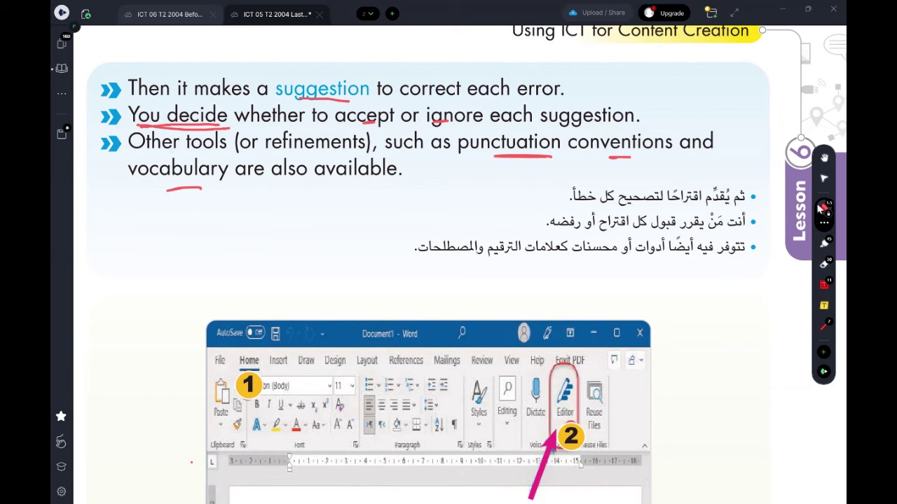
Underline 'Editor icon' and 'browser' in red in step 1 of the Editor steps.
{"action": "scroll", "coordinate": [530, 280], "scroll_direction": "down", "scroll_amount": 5}
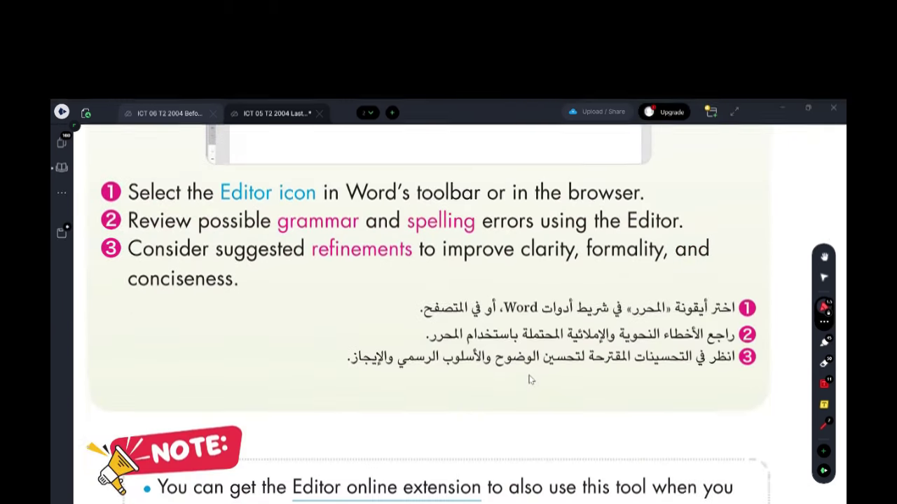
{"action": "scroll", "coordinate": [531, 281], "scroll_direction": "down", "scroll_amount": 2}
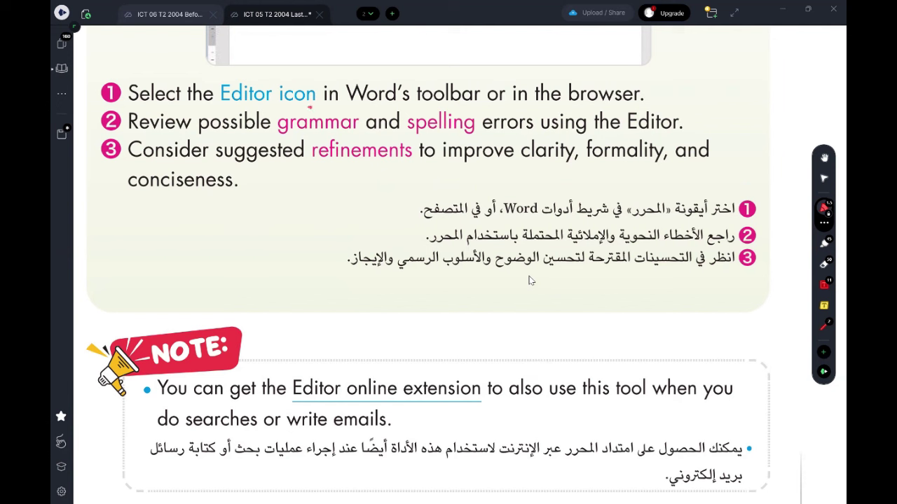
{"action": "left_click_drag", "start_coordinate": [308, 107], "coordinate": [222, 109]}
{"action": "left_click_drag", "start_coordinate": [628, 103], "coordinate": [552, 103]}
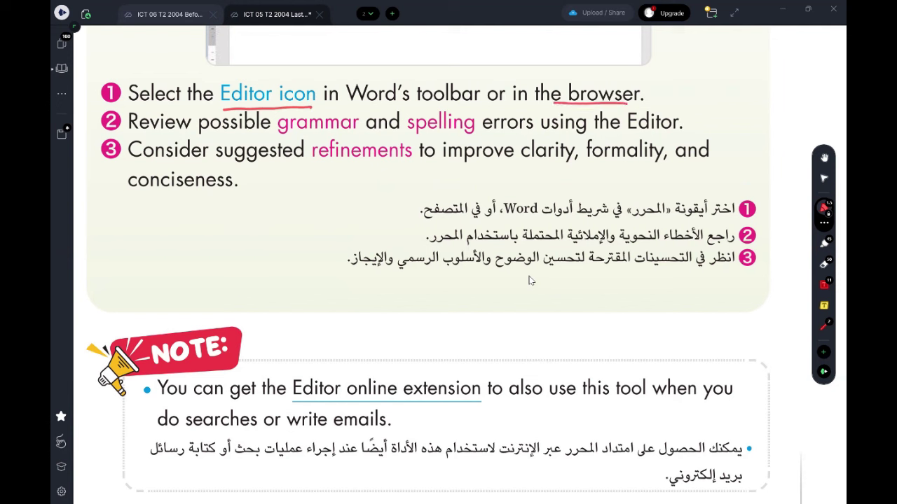